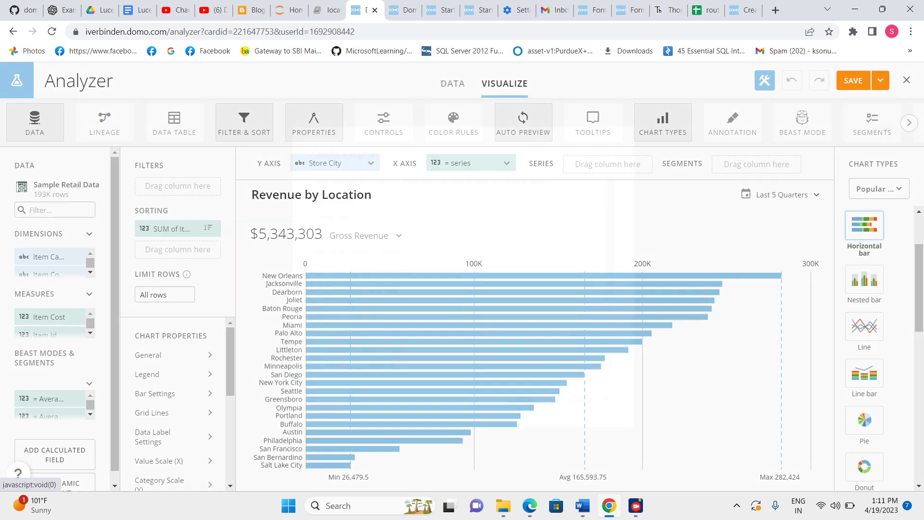
# Open the Create a segment form for Sample Retail Data and select the Segment name field
pyautogui.click(308, 203)
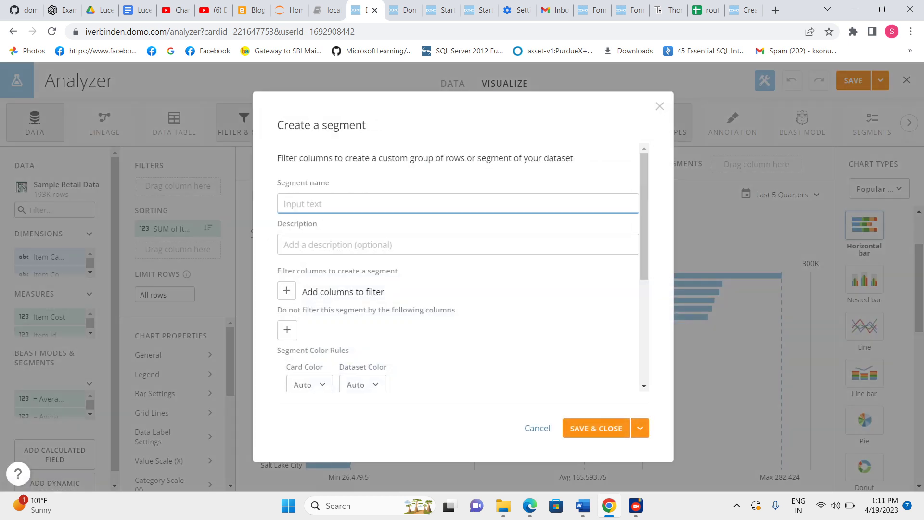
# Name the segment 'Category' and bring up the list of columns to filter by
pyautogui.write('Category')
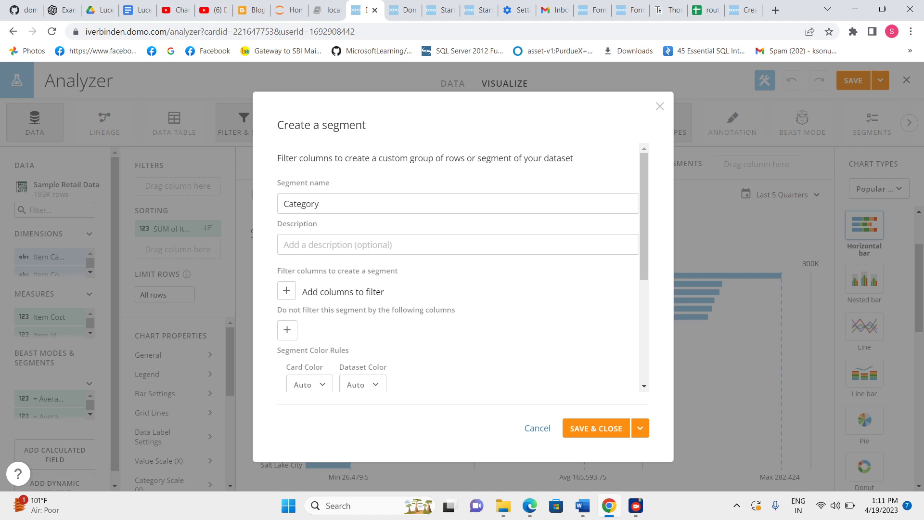
pyautogui.scroll(-1, 457, 267)
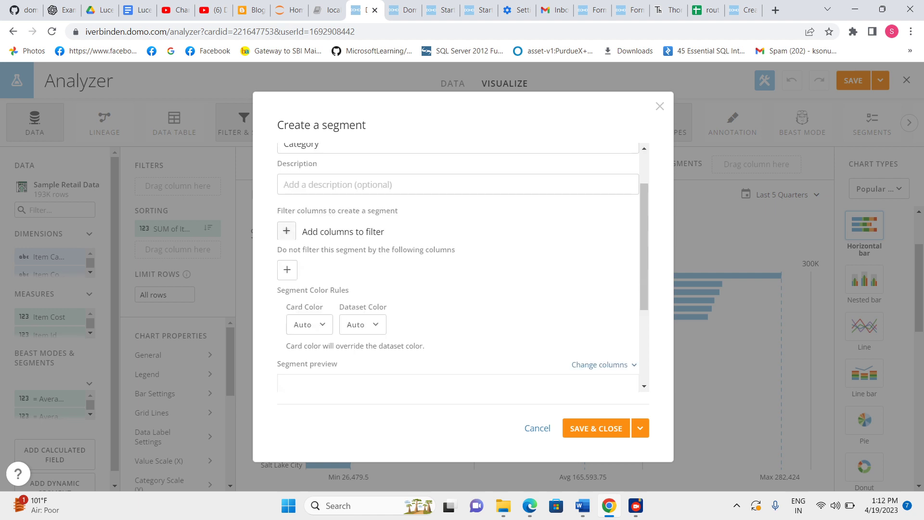
pyautogui.click(286, 230)
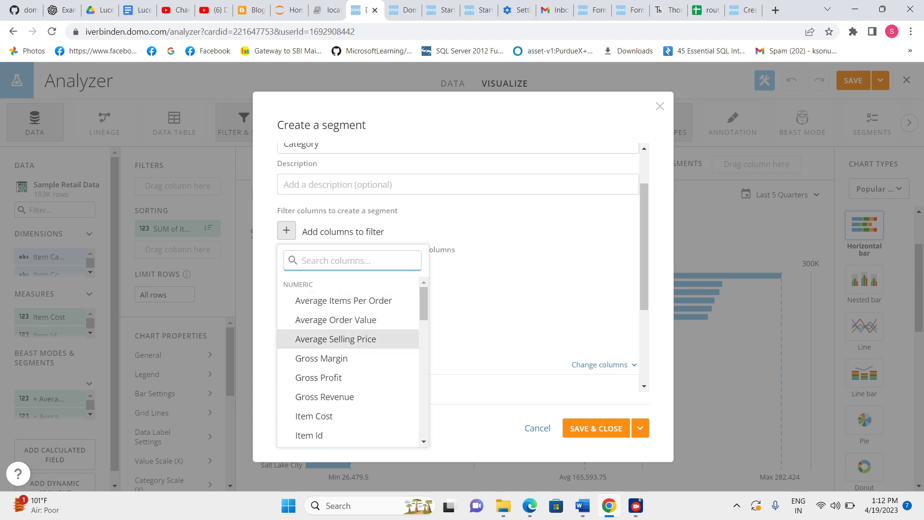
pyautogui.scroll(-10, 348, 356)
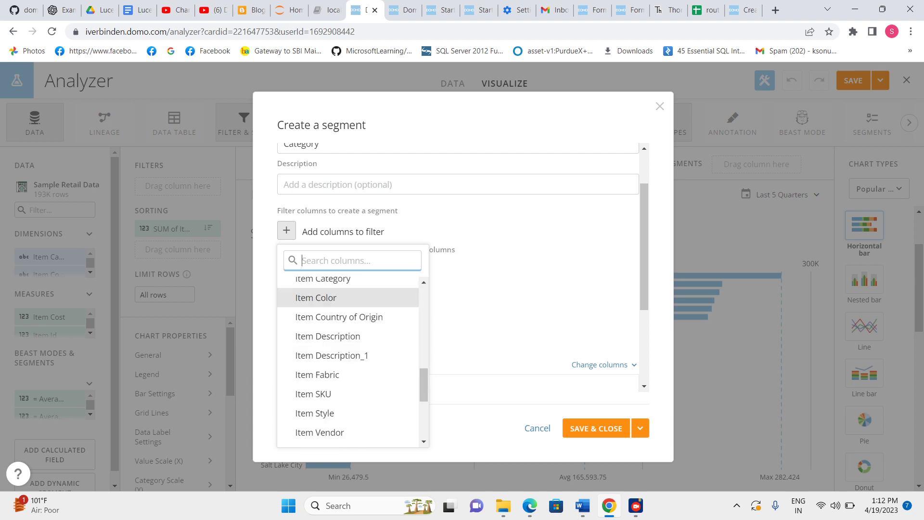
pyautogui.scroll(2, 337, 380)
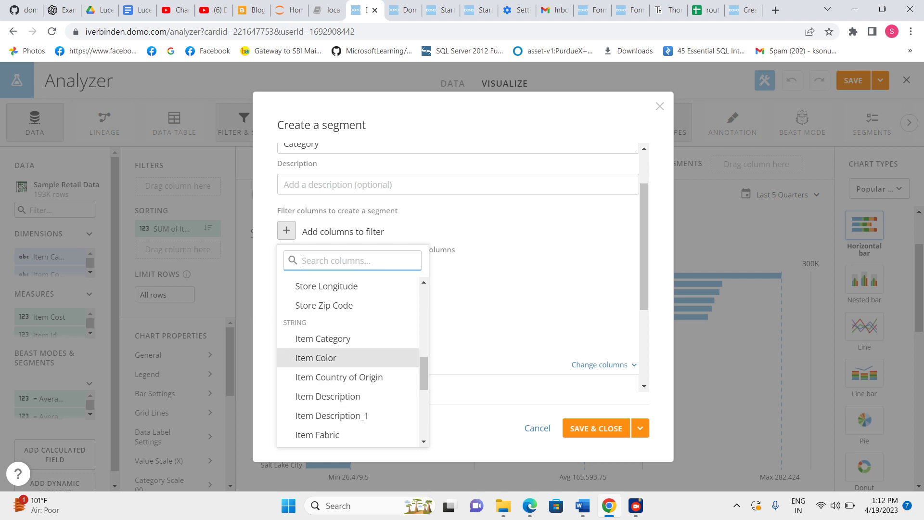
# Filter the segment's Item Category to Bootleg, Flare, High-rise, Skinny, Slim and Straight
pyautogui.click(327, 339)
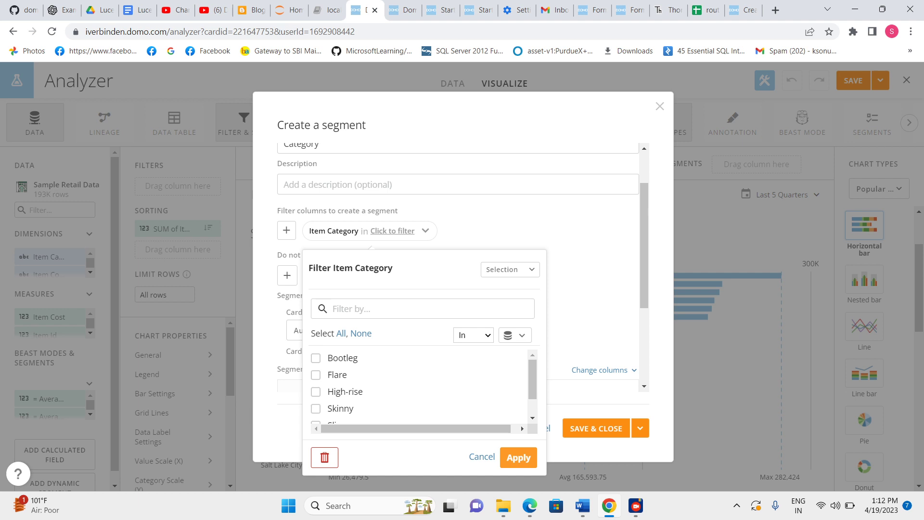
pyautogui.click(316, 358)
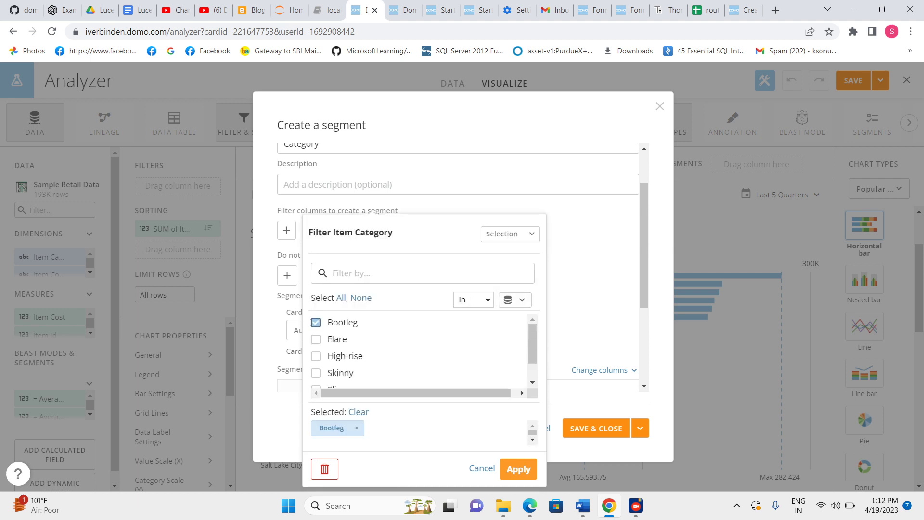
pyautogui.click(316, 339)
pyautogui.click(316, 355)
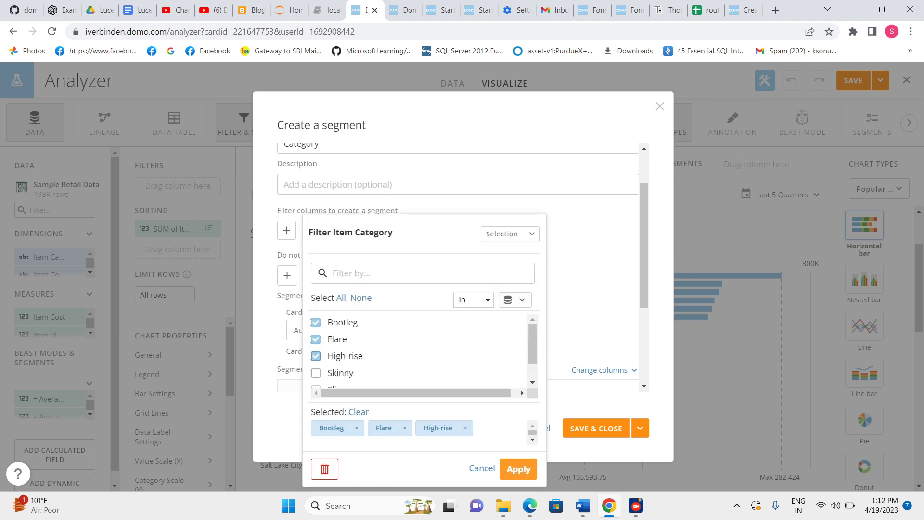
pyautogui.click(316, 373)
pyautogui.scroll(-1, 337, 365)
pyautogui.click(316, 362)
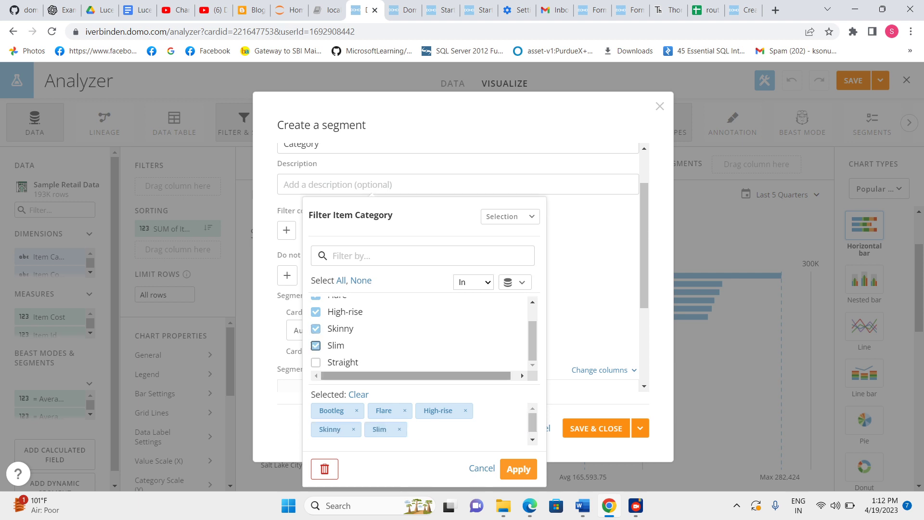
pyautogui.click(315, 362)
pyautogui.scroll(1, 419, 332)
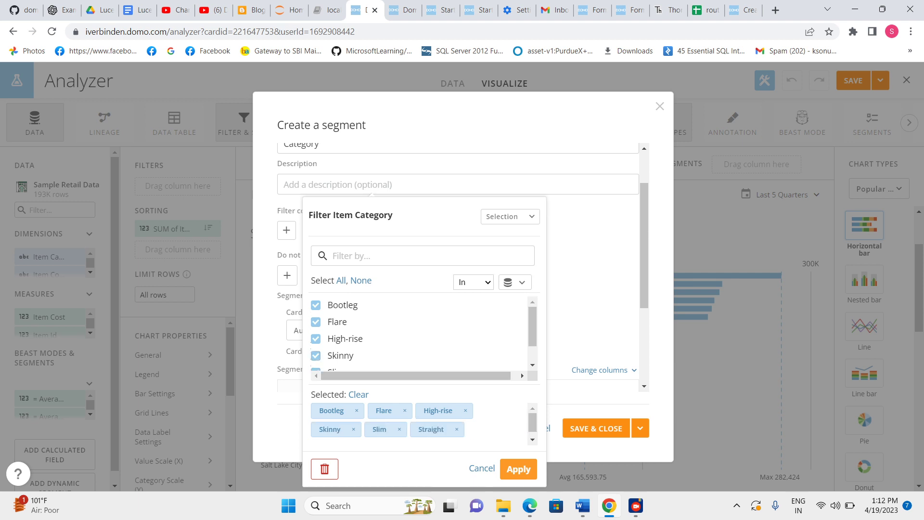
pyautogui.scroll(-1, 418, 332)
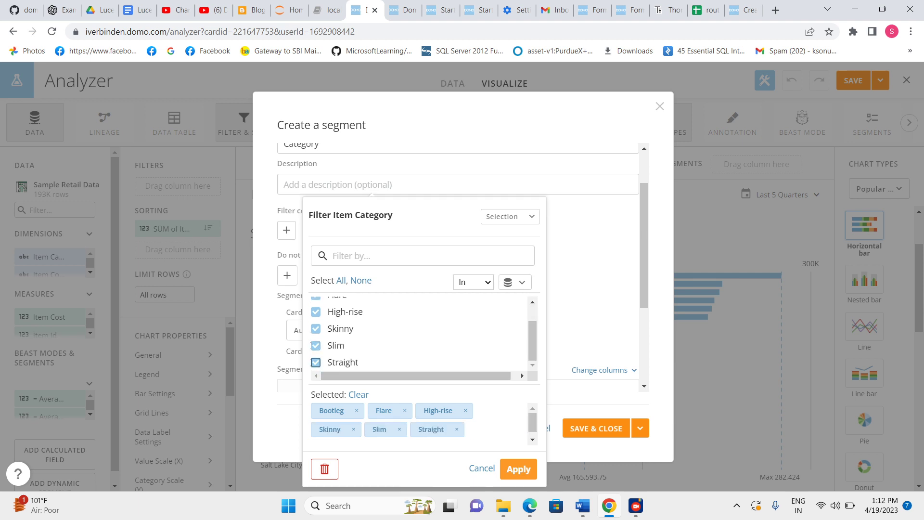
pyautogui.scroll(1, 418, 332)
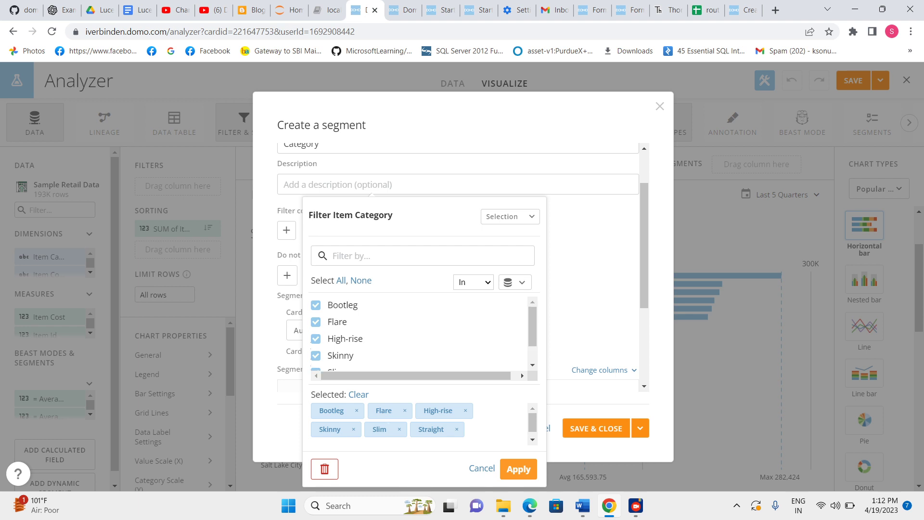
pyautogui.click(519, 469)
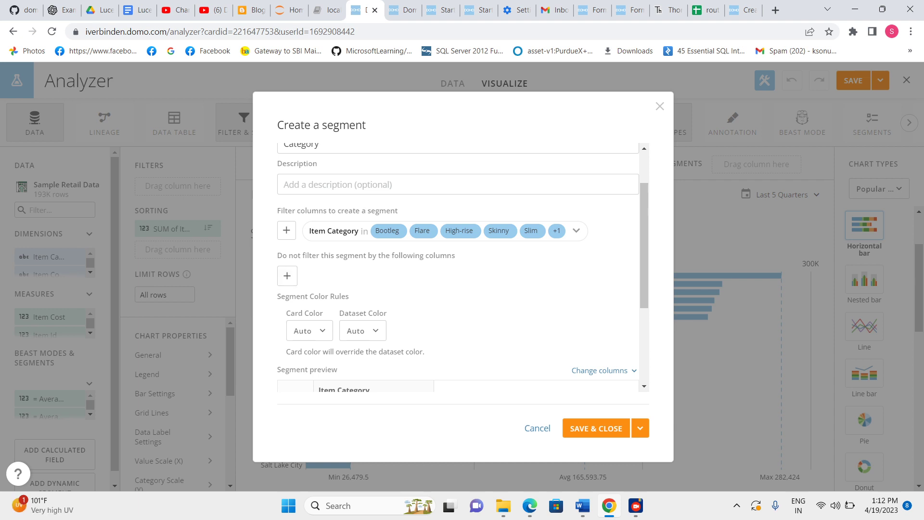
# Set the segment's card colour to dark green
pyautogui.scroll(1, 458, 268)
pyautogui.scroll(-1, 458, 268)
pyautogui.scroll(-3, 458, 265)
pyautogui.scroll(-5, 356, 308)
pyautogui.scroll(5, 356, 308)
pyautogui.scroll(3, 458, 265)
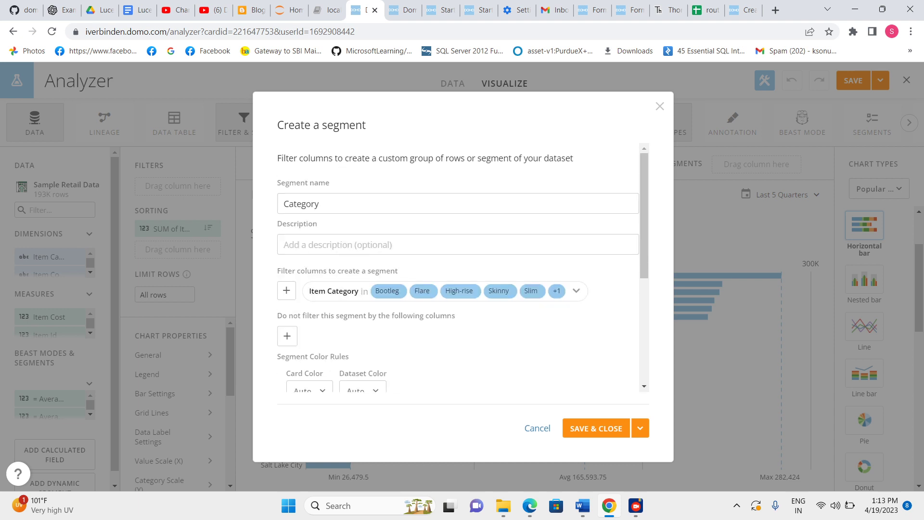
pyautogui.scroll(-3, 303, 272)
pyautogui.click(303, 271)
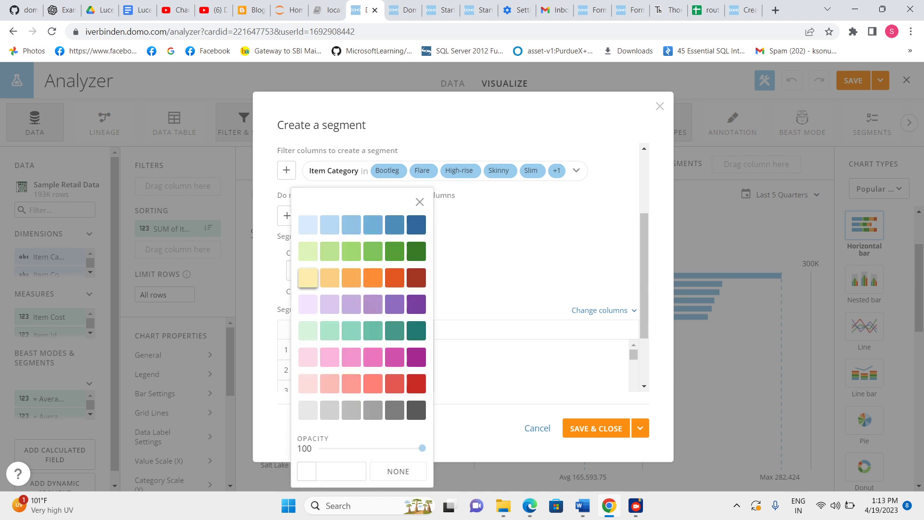
pyautogui.click(416, 225)
pyautogui.click(416, 252)
# Try saving the segment, which reports the name Category is already taken
pyautogui.click(596, 428)
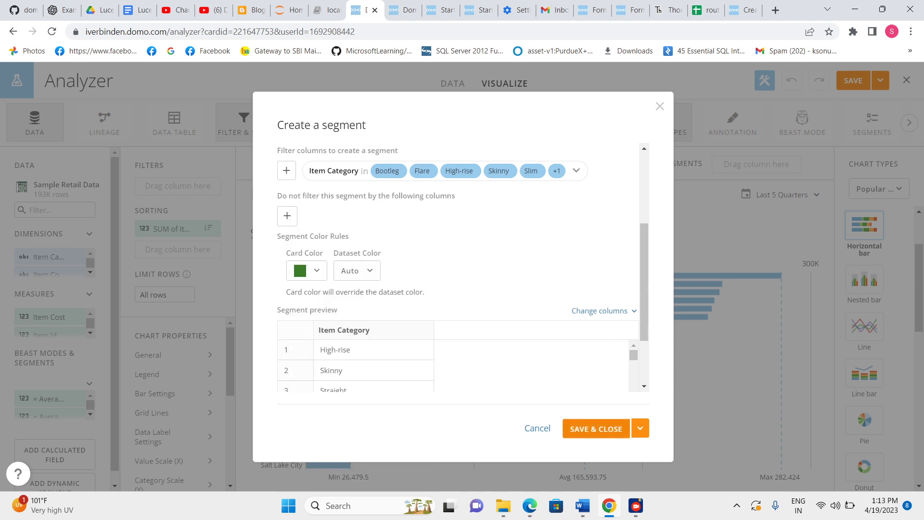
pyautogui.scroll(-2, 458, 269)
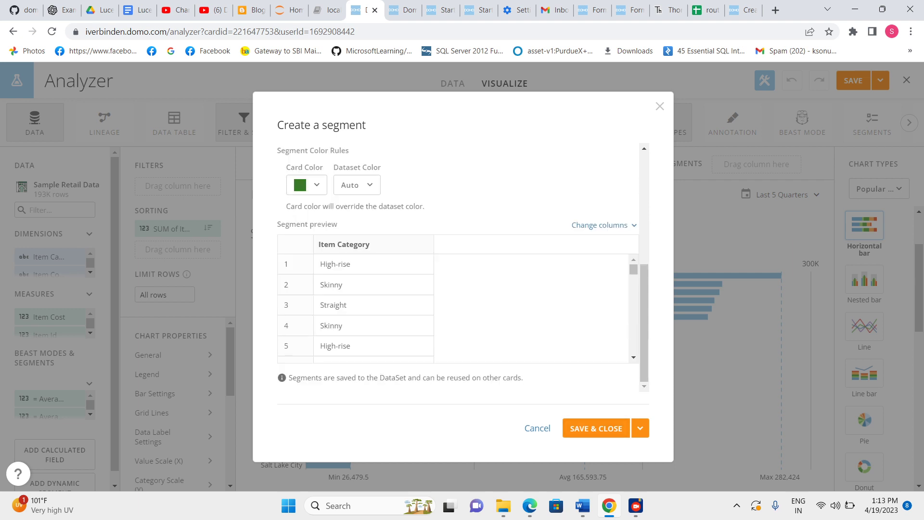
pyautogui.scroll(4, 457, 269)
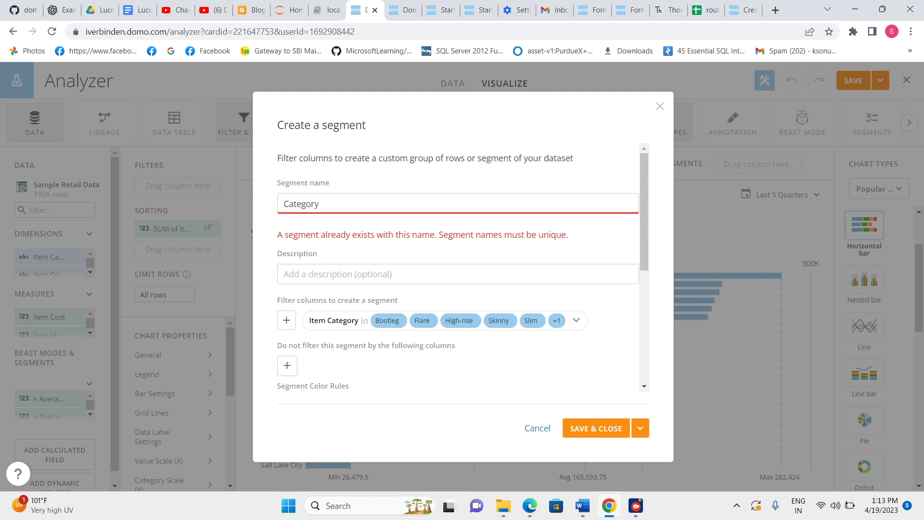
# Rename the segment to Category_new and save it
pyautogui.write('_new')
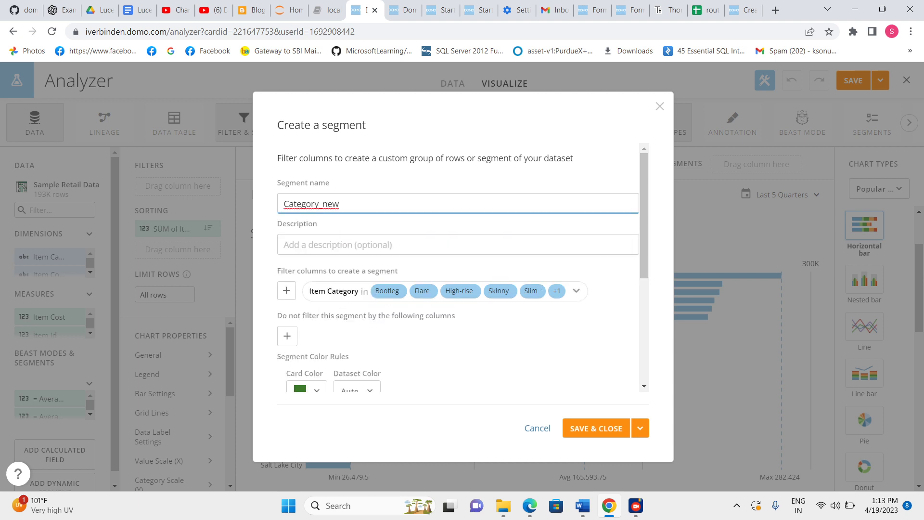
pyautogui.click(596, 428)
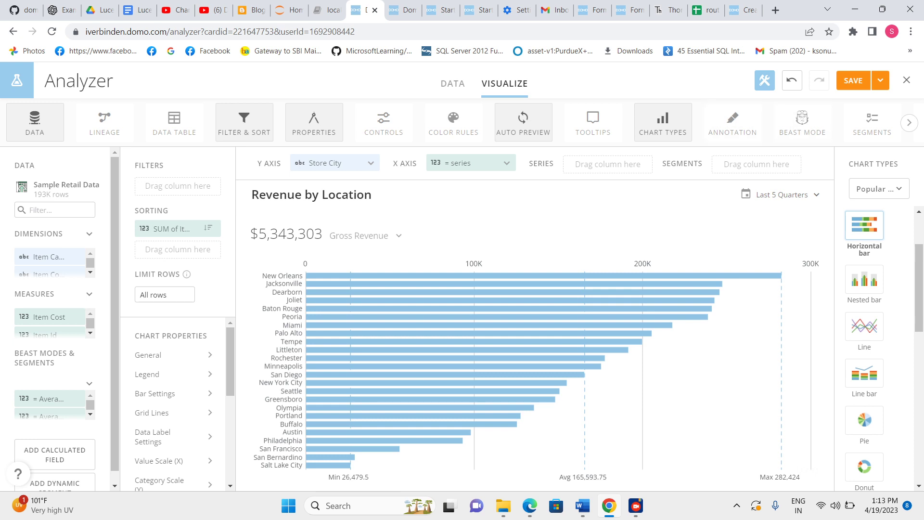
# Search the fields for 'cate' and swap Store City for Item Category on the Y axis
pyautogui.click(55, 209)
pyautogui.write('s')
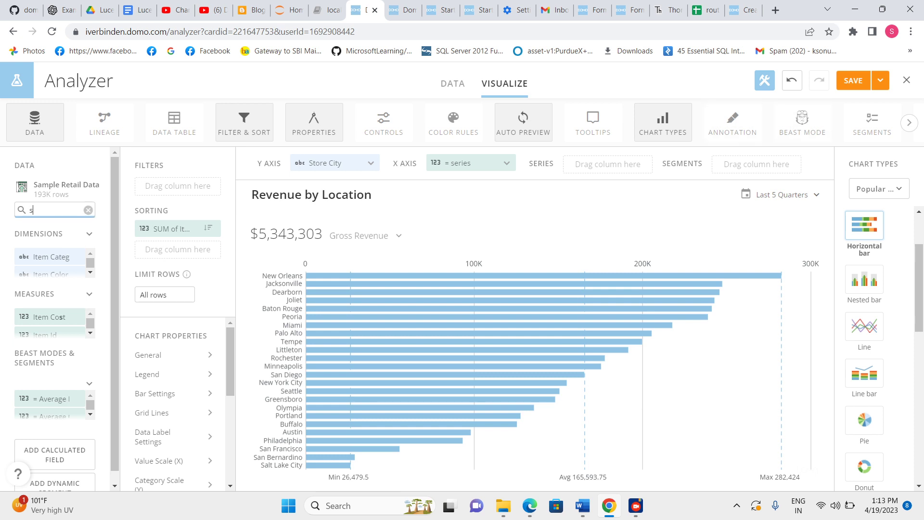
pyautogui.write('egm')
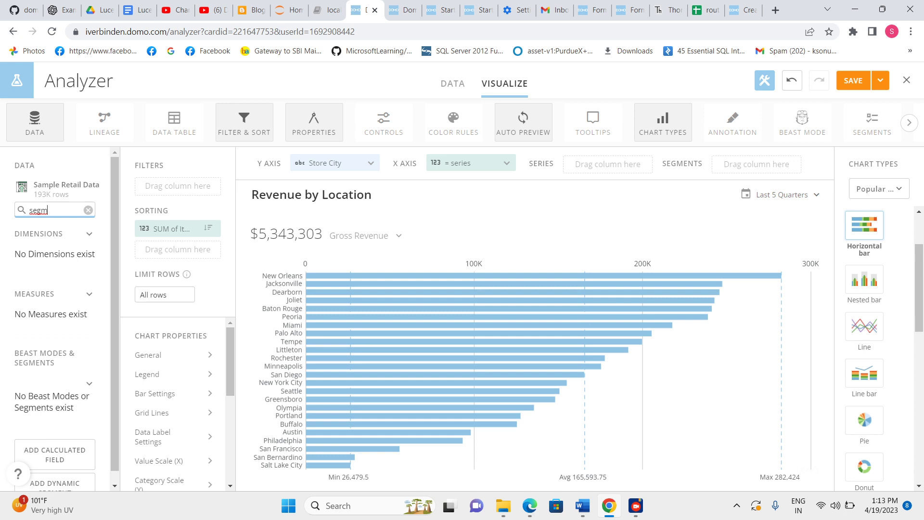
pyautogui.press('BackSpace')
pyautogui.press('BackSpace')
pyautogui.press('BackSpace')
pyautogui.press('BackSpace')
pyautogui.write('cate')
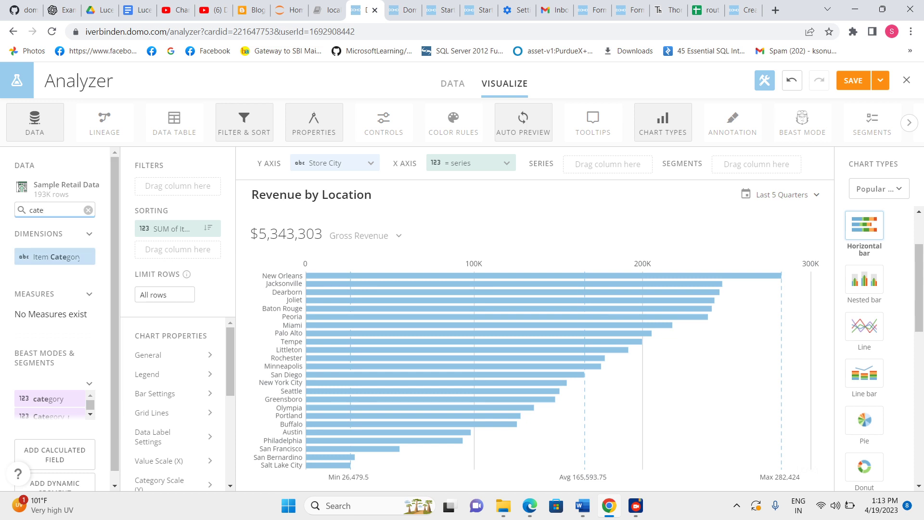
pyautogui.moveTo(53, 256); pyautogui.dragTo(332, 163)
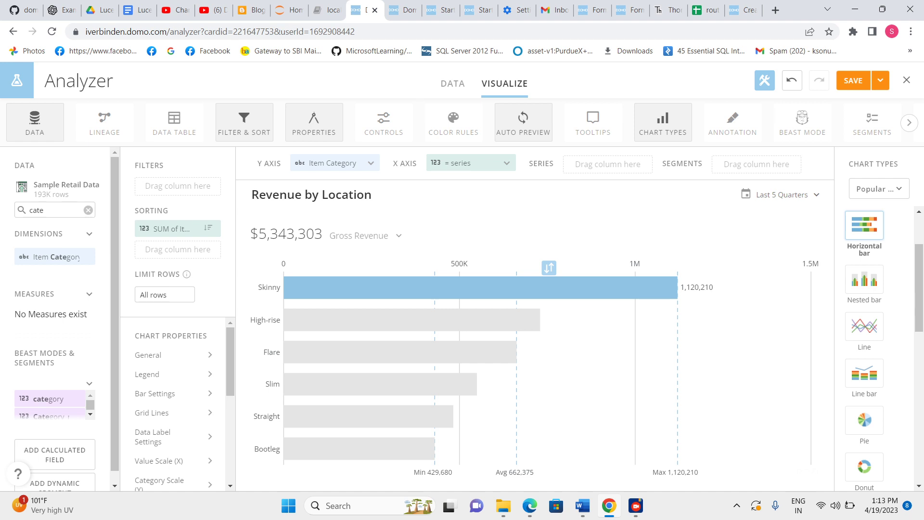
pyautogui.doubleClick(37, 210)
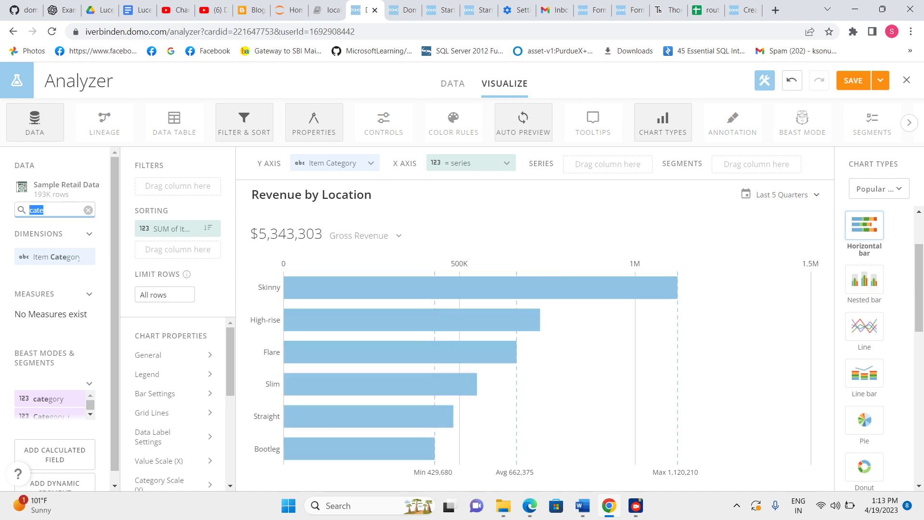
pyautogui.write('city')
# Put Store City back on the Y axis and search the fields for 'item c'
pyautogui.moveTo(54, 257); pyautogui.dragTo(336, 165)
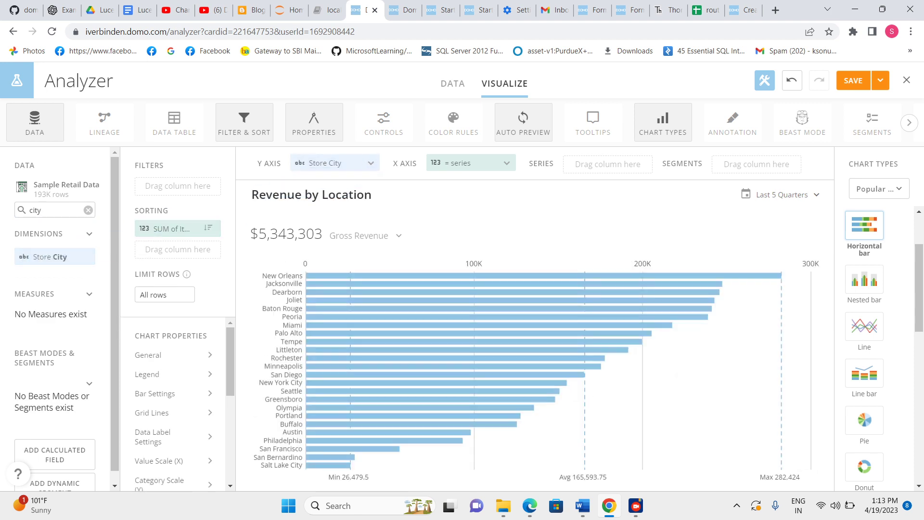
pyautogui.doubleClick(37, 210)
pyautogui.write('segm')
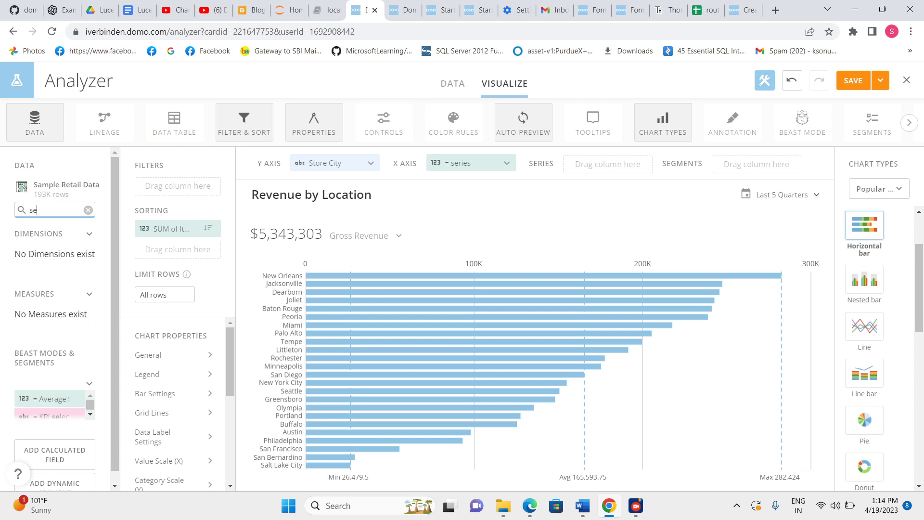
pyautogui.press('BackSpace')
pyautogui.press('BackSpace')
pyautogui.press('BackSpace')
pyautogui.press('BackSpace')
pyautogui.write('item ')
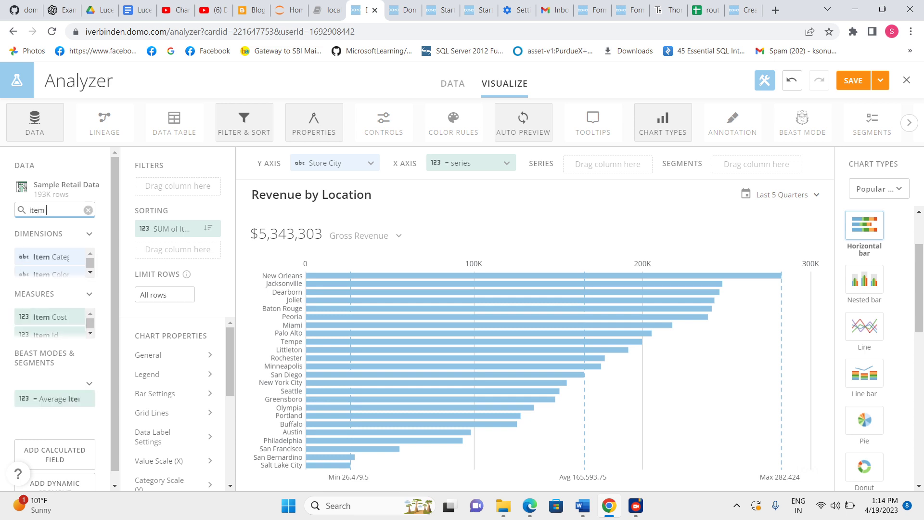
pyautogui.write('c')
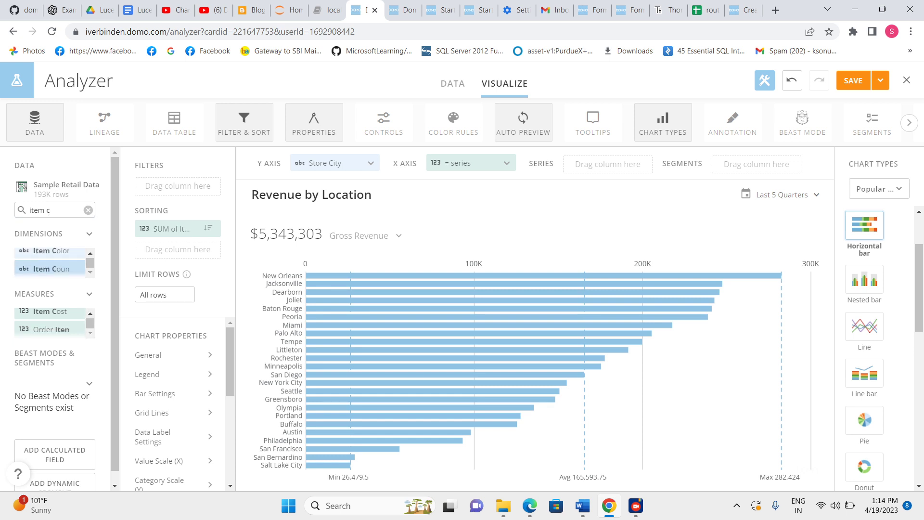
pyautogui.scroll(-1, 51, 263)
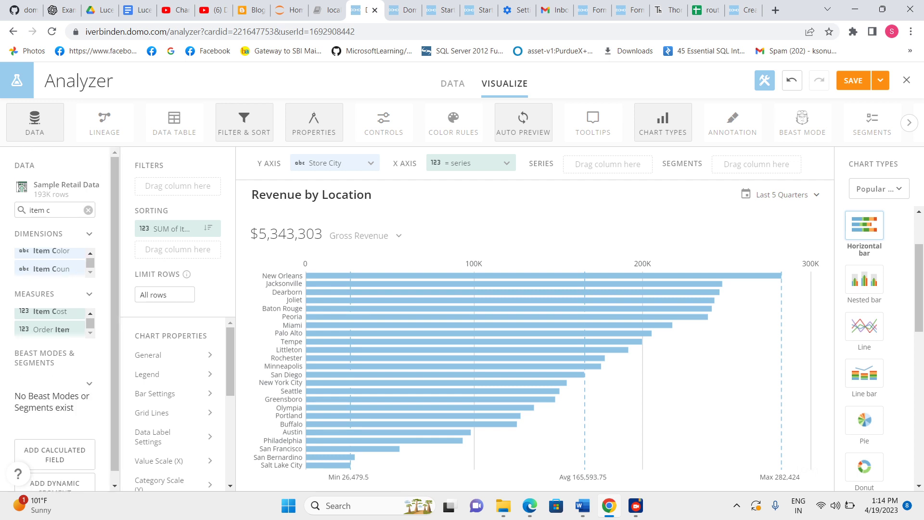
# Refine the field search to 'categ' to list Item Category and the category segments
pyautogui.moveTo(52, 210); pyautogui.dragTo(28, 210)
pyautogui.write('=')
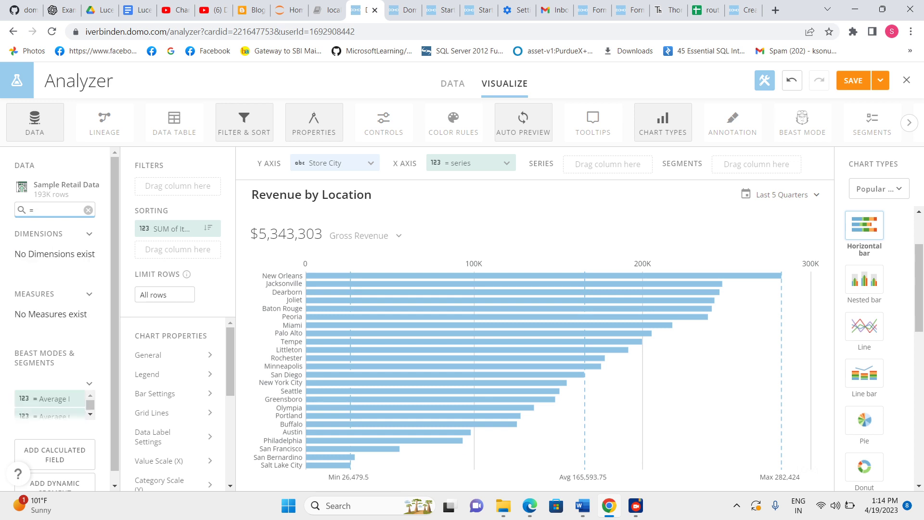
pyautogui.write('ite')
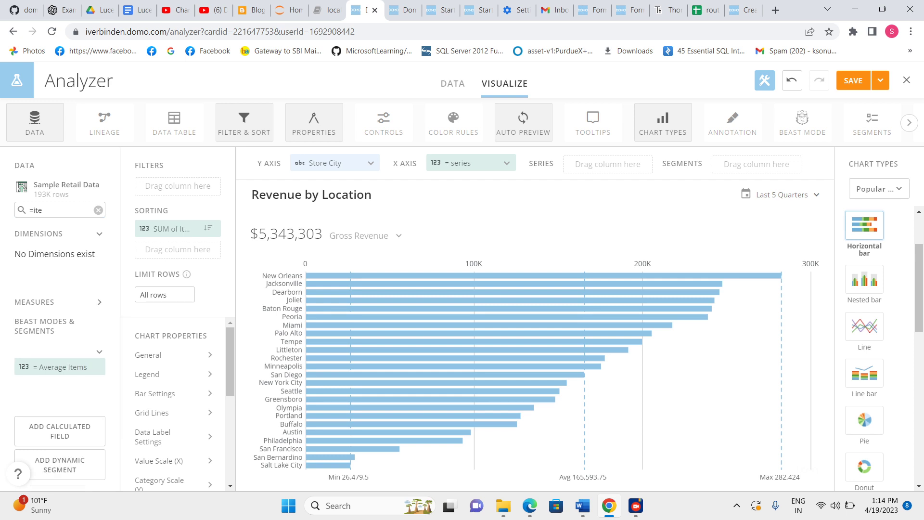
pyautogui.scroll(-1, 55, 318)
pyautogui.click(89, 223)
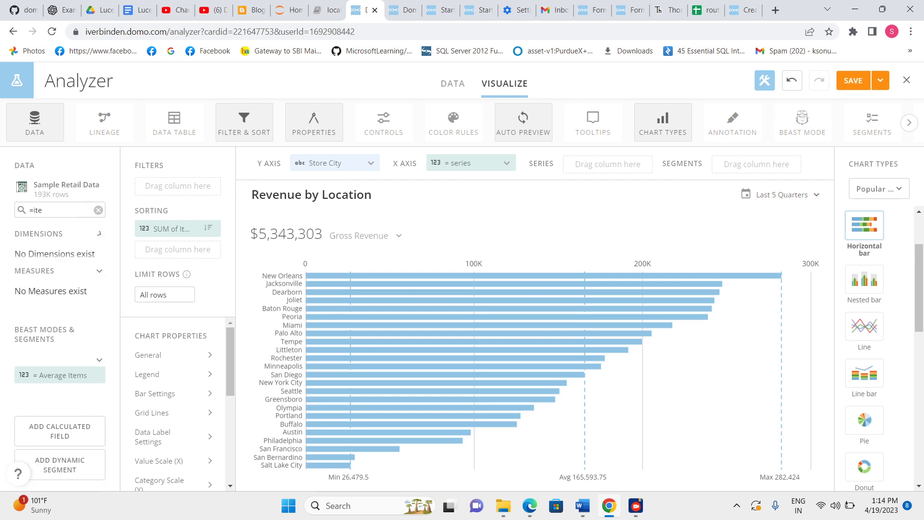
pyautogui.click(99, 233)
pyautogui.moveTo(52, 211); pyautogui.dragTo(27, 211)
pyautogui.write('categ')
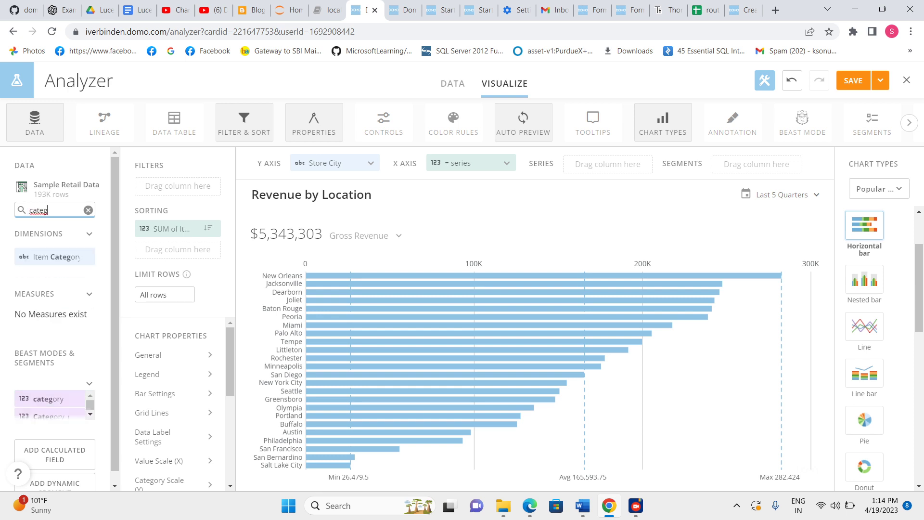
# Drag Category_new into the Segments zone to stack it onto each city's bar
pyautogui.click(90, 414)
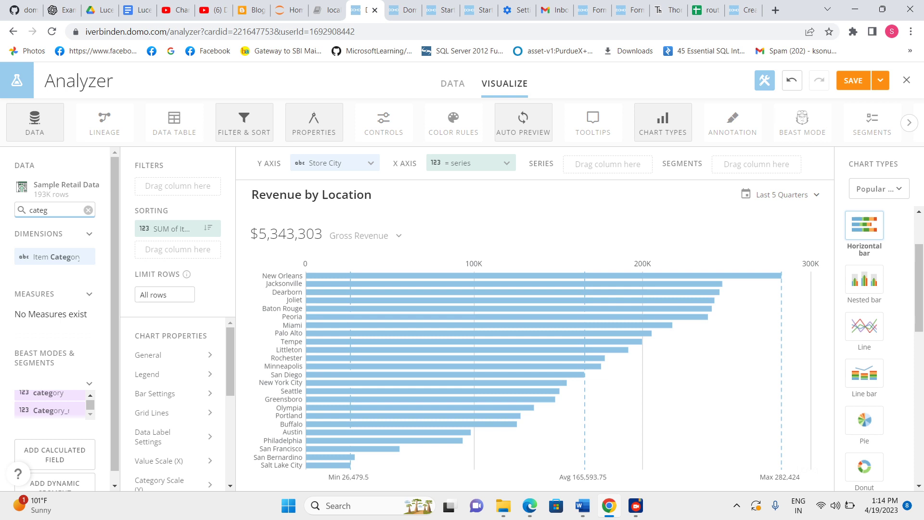
pyautogui.moveTo(48, 411); pyautogui.dragTo(593, 160)
pyautogui.moveTo(48, 410); pyautogui.dragTo(686, 170)
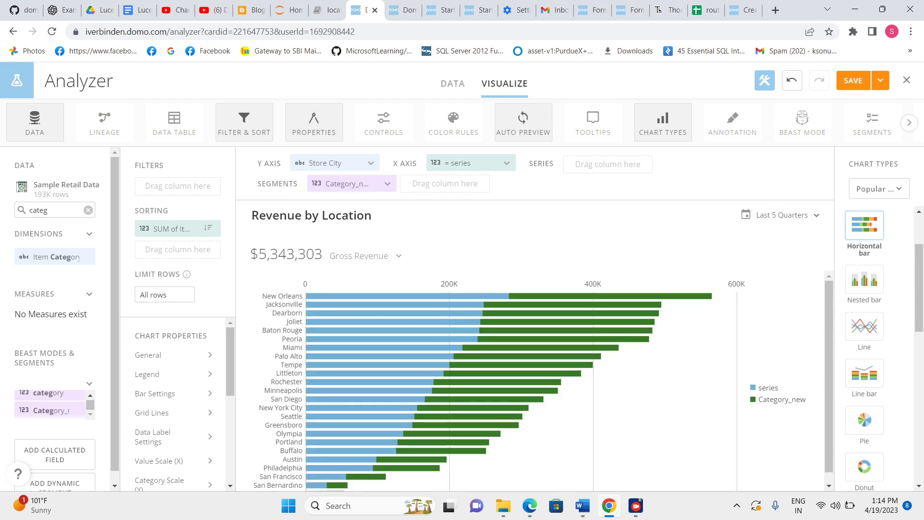
pyautogui.moveTo(554, 296)
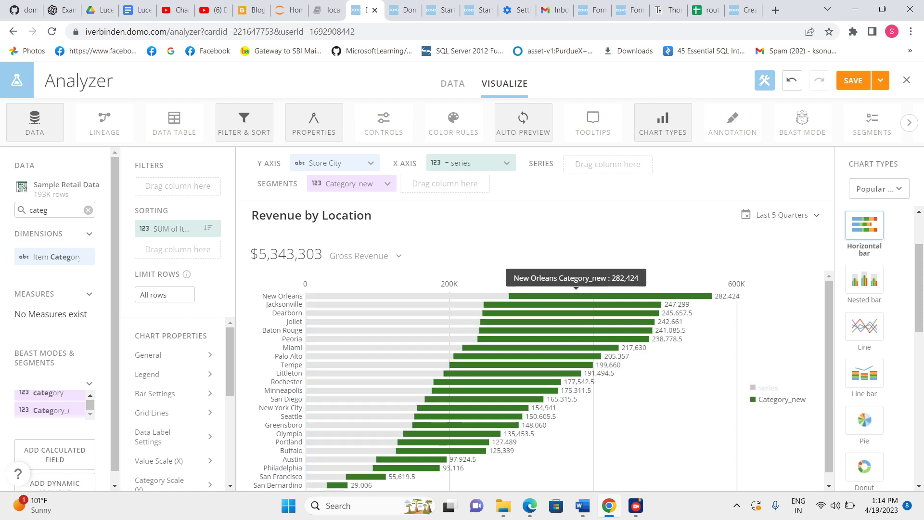
pyautogui.moveTo(448, 296)
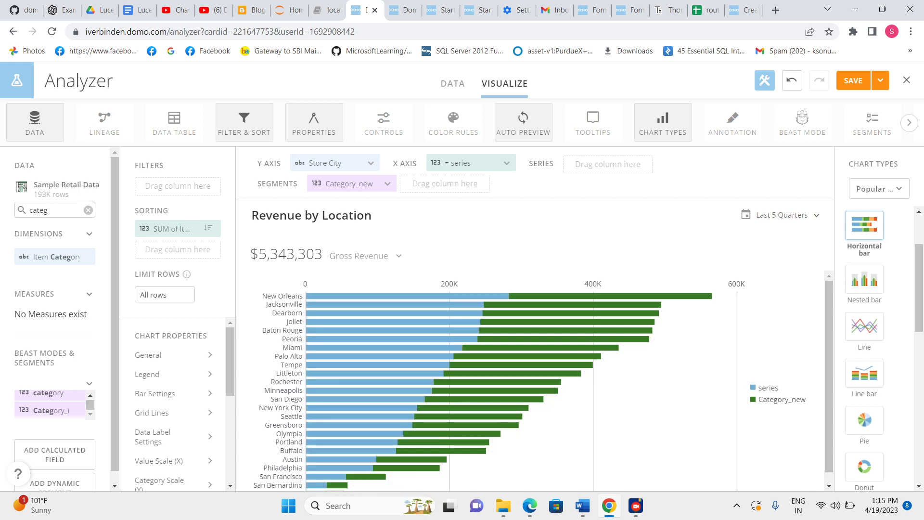
# Add an Item Category filter limited to Bootleg, dropping gross revenue to $606,873
pyautogui.moveTo(52, 257); pyautogui.dragTo(176, 186)
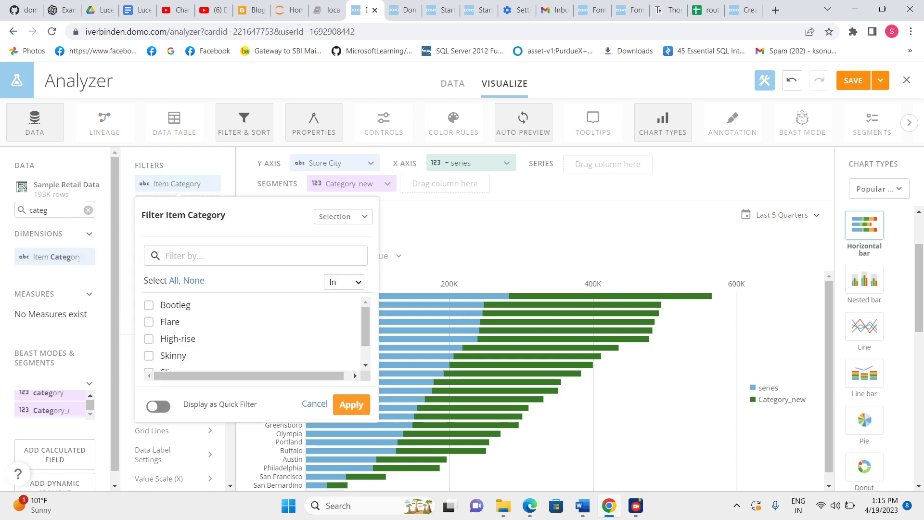
pyautogui.click(149, 304)
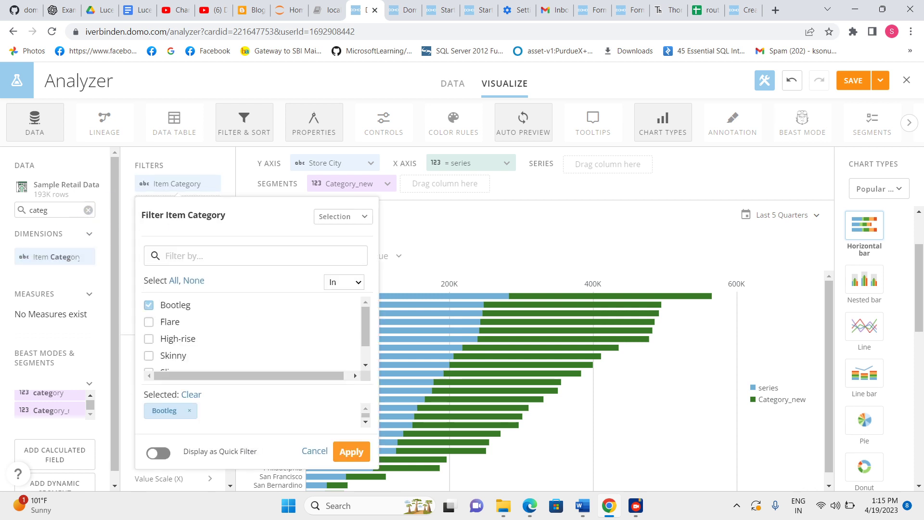
pyautogui.moveTo(437, 296)
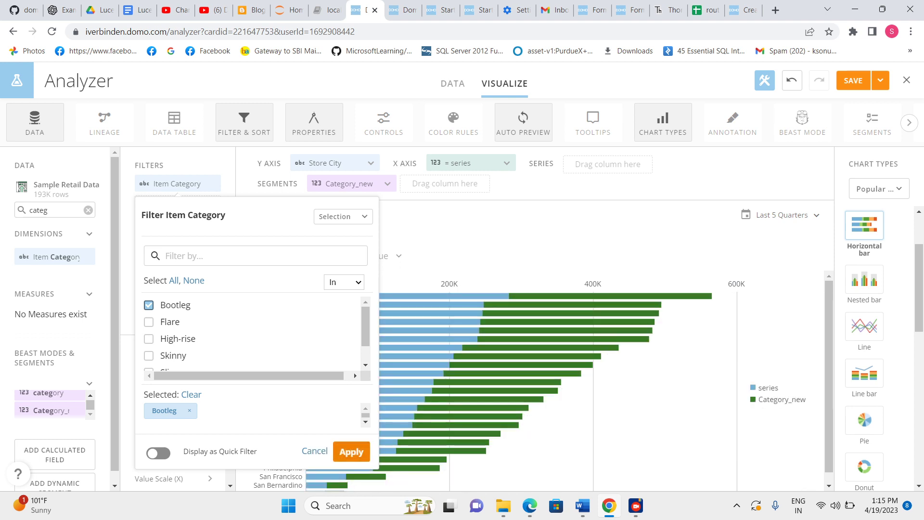
pyautogui.click(351, 451)
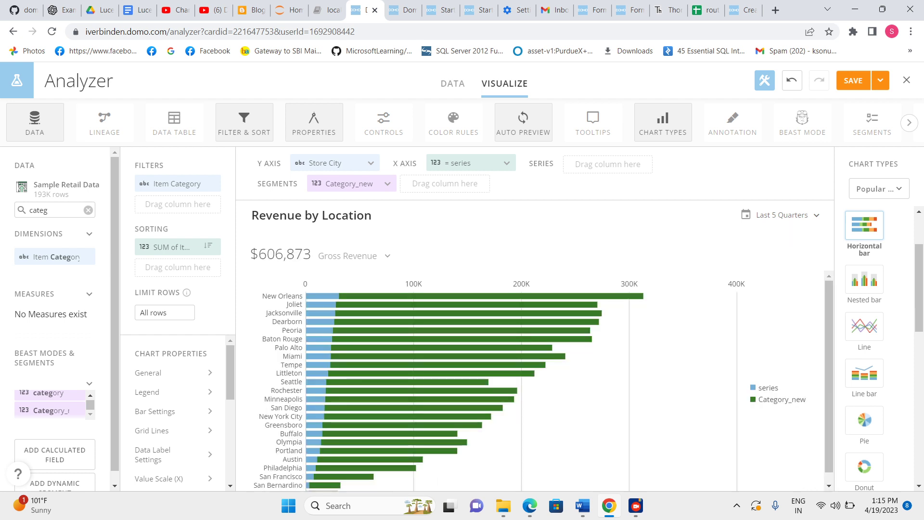
pyautogui.moveTo(317, 296)
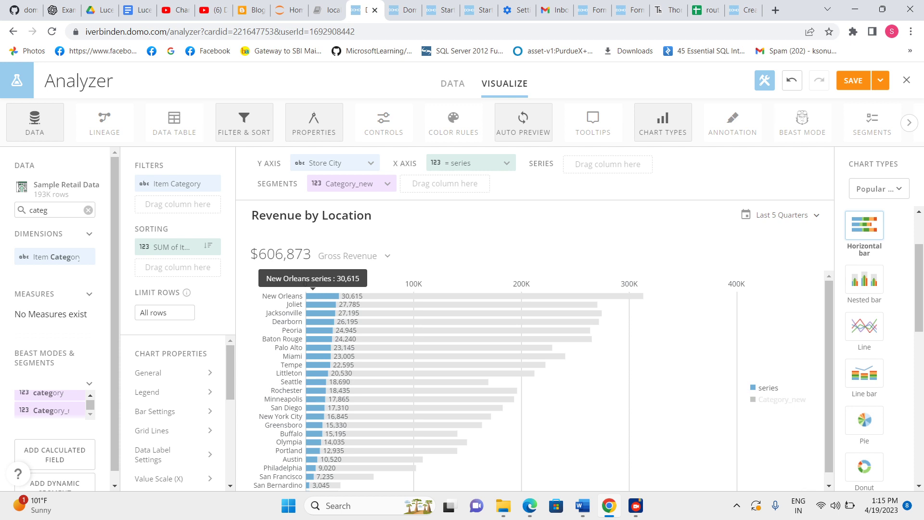
pyautogui.moveTo(389, 296)
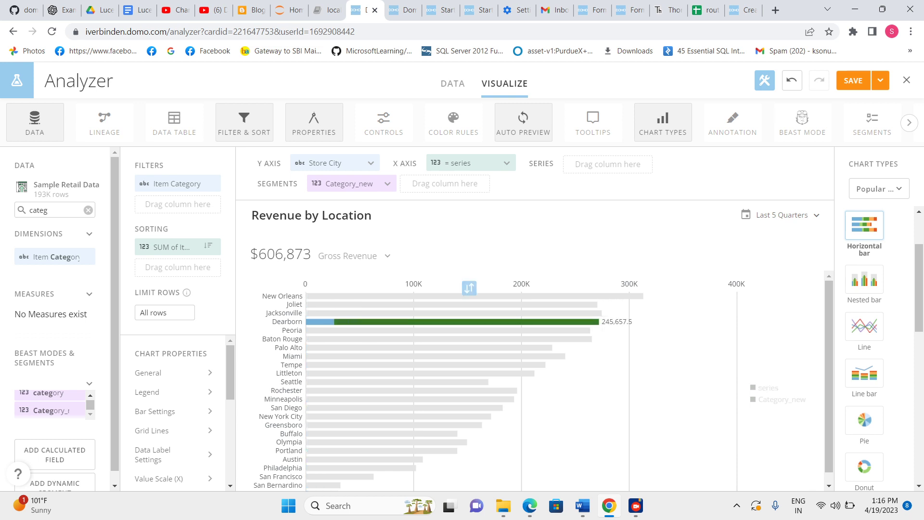
# Inspect the original Category segment's Item Category values and close it unchanged
pyautogui.click(24, 393)
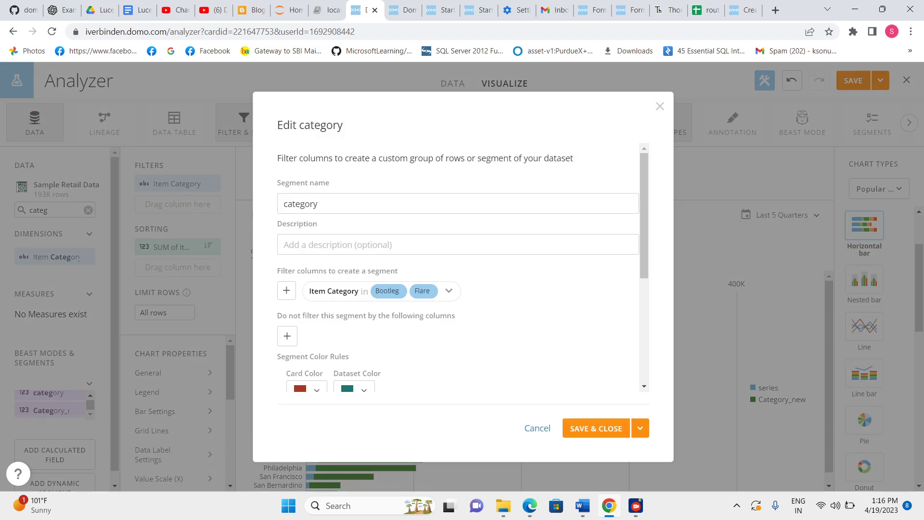
pyautogui.scroll(-3, 458, 269)
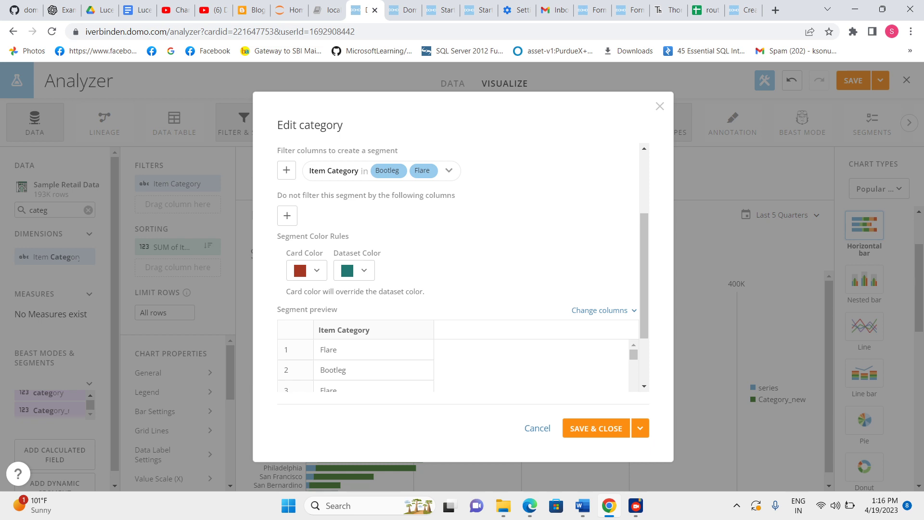
pyautogui.scroll(3, 457, 269)
pyautogui.click(449, 290)
pyautogui.scroll(-3, 423, 332)
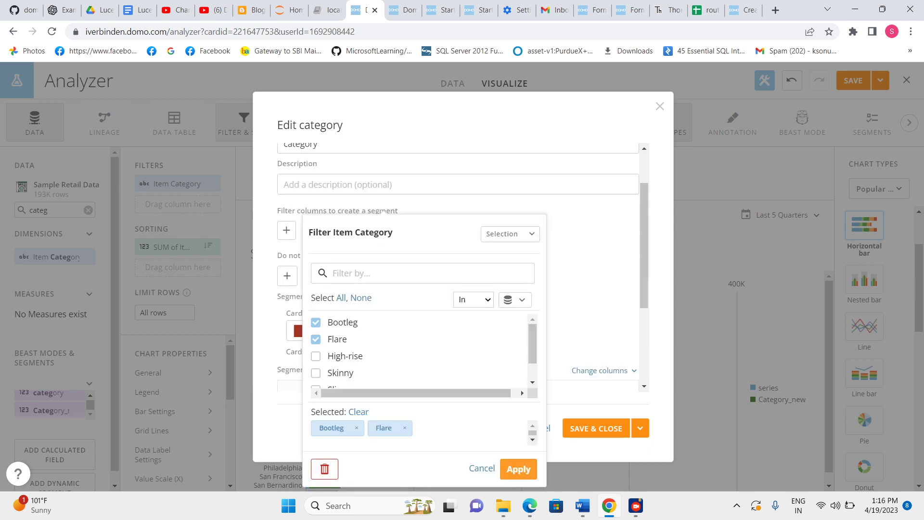
pyautogui.scroll(1, 423, 332)
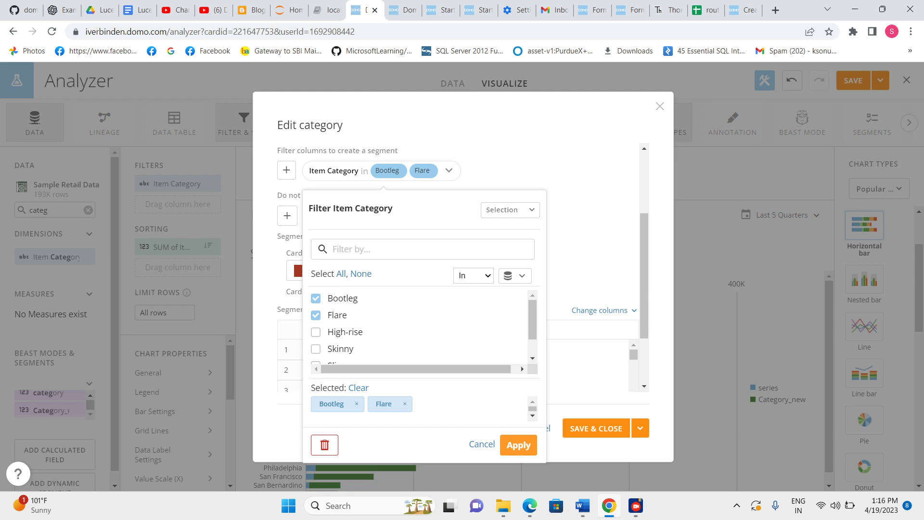
pyautogui.click(482, 444)
pyautogui.click(537, 427)
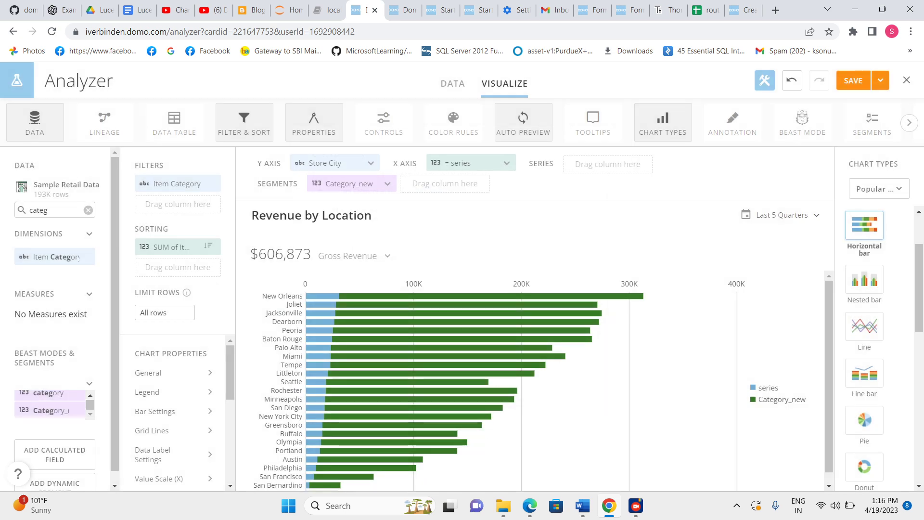
# Remove Straight, Slim and Skinny from Category_new's Item Category filter and save it
pyautogui.click(25, 410)
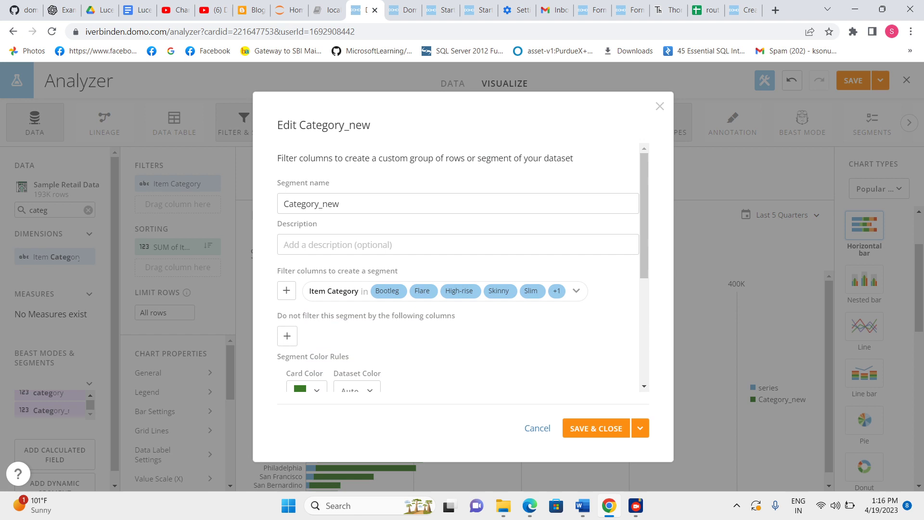
pyautogui.click(576, 290)
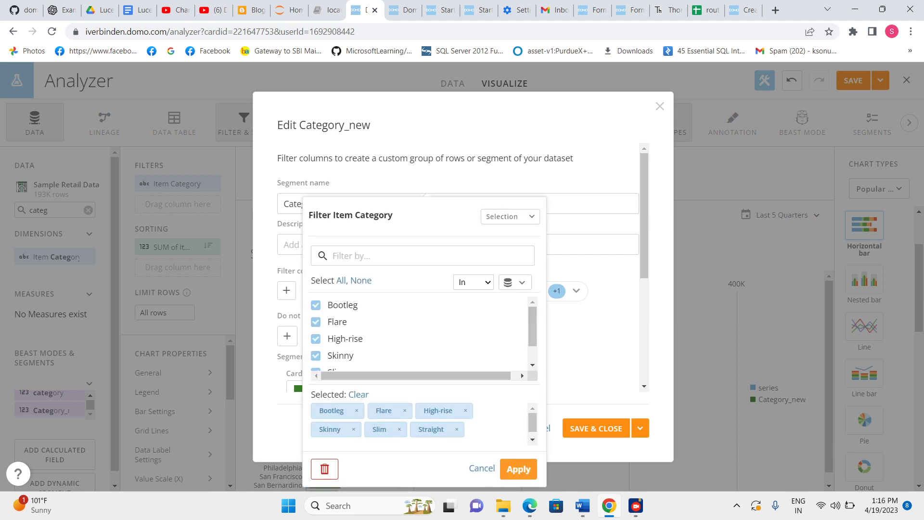
pyautogui.scroll(-1, 418, 332)
pyautogui.click(315, 362)
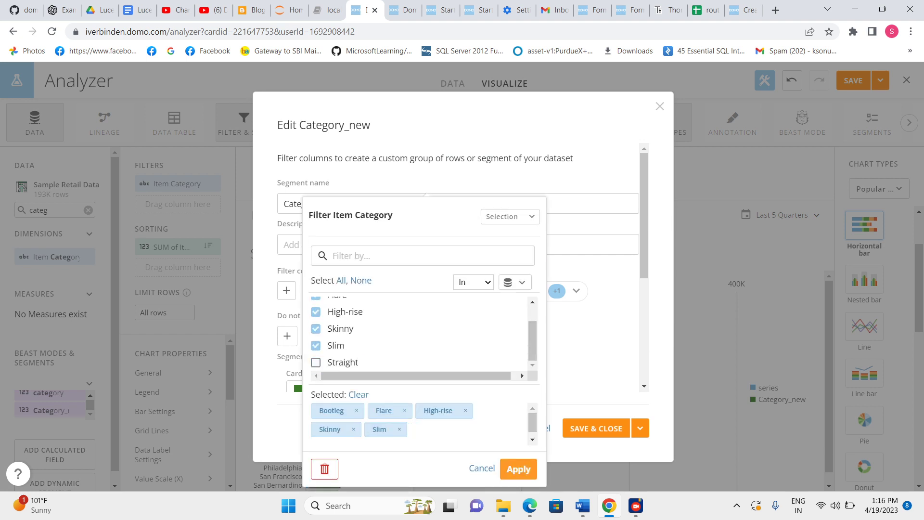
pyautogui.click(316, 362)
pyautogui.click(315, 346)
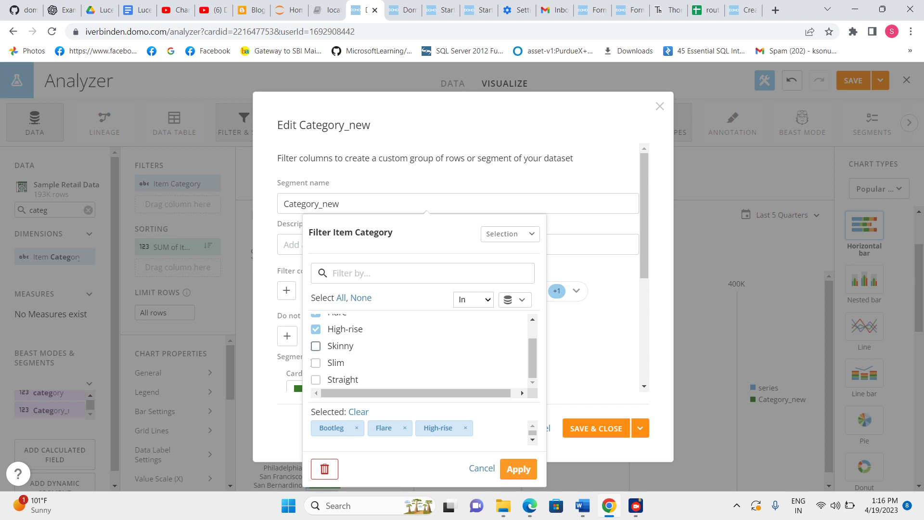
pyautogui.scroll(1, 419, 347)
pyautogui.scroll(-1, 418, 346)
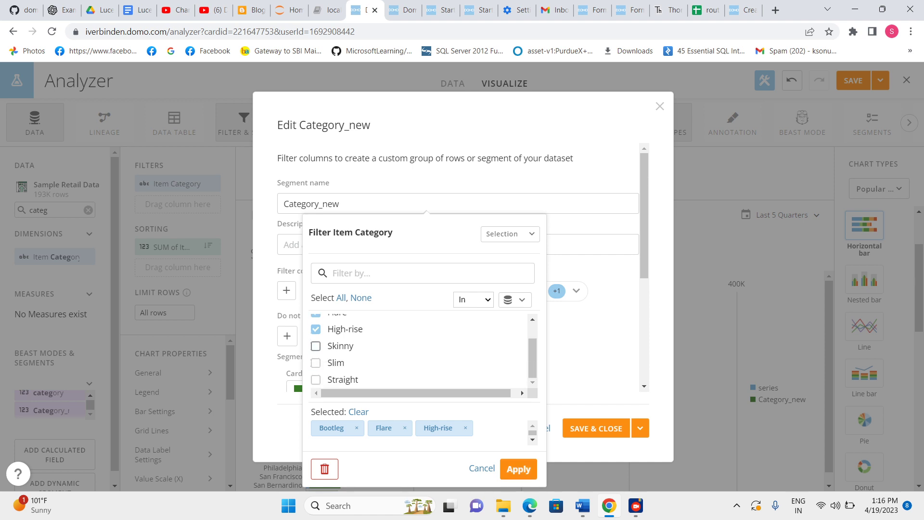
pyautogui.click(518, 469)
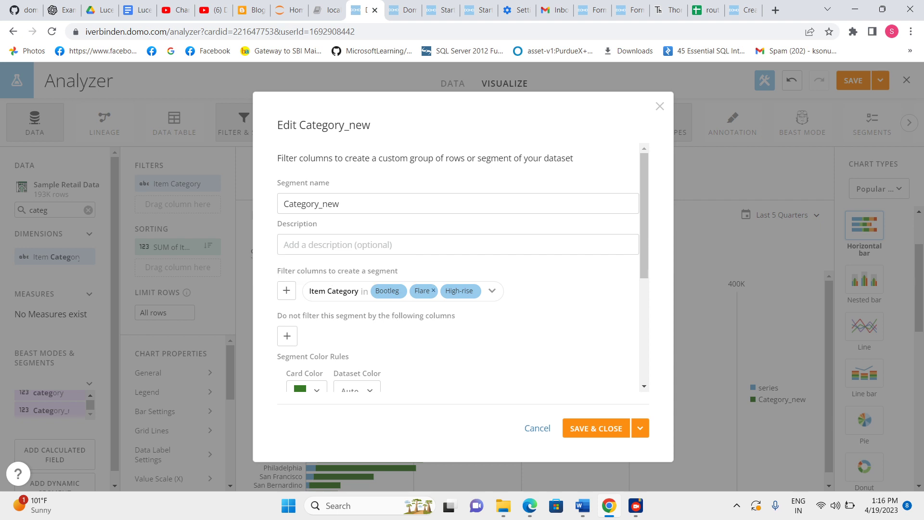
pyautogui.click(596, 427)
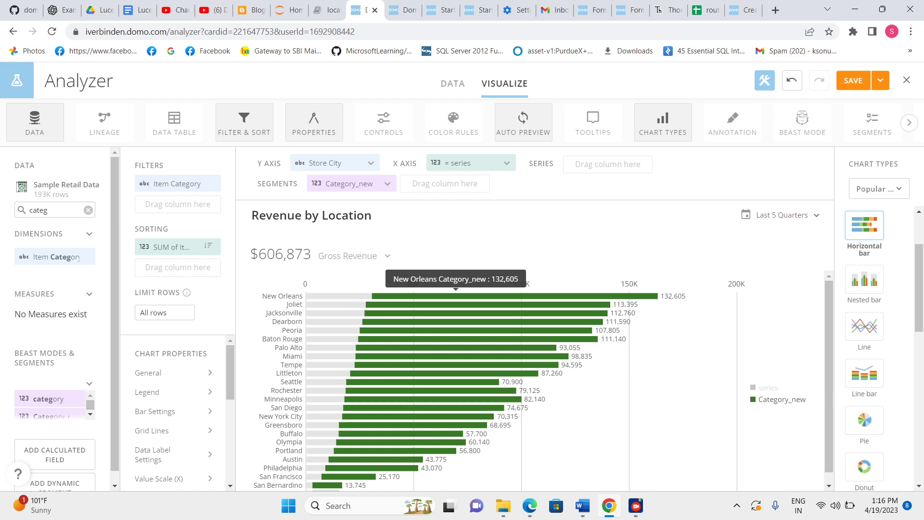
# Drop the Item Category filter so the chart shows all $5,343,303 revenue with Category_new segments
pyautogui.click(211, 183)
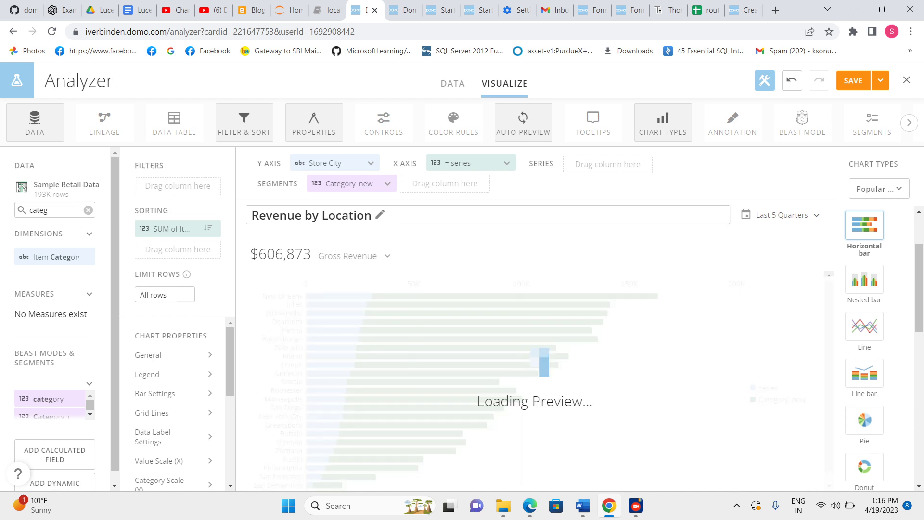
pyautogui.moveTo(470, 296)
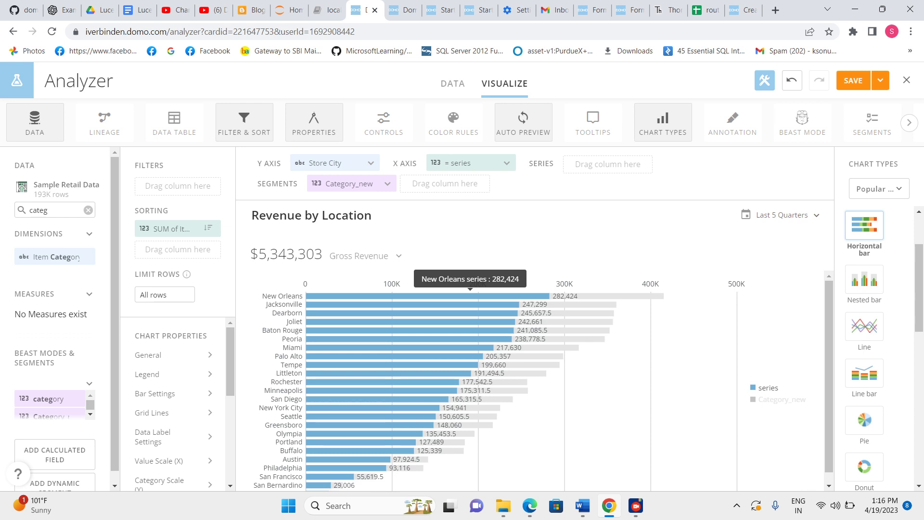
pyautogui.moveTo(639, 295)
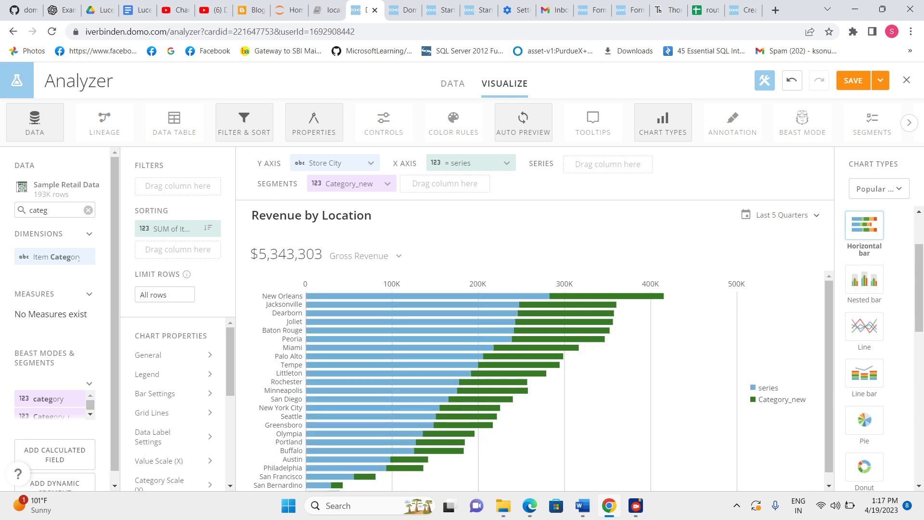
pyautogui.moveTo(322, 295)
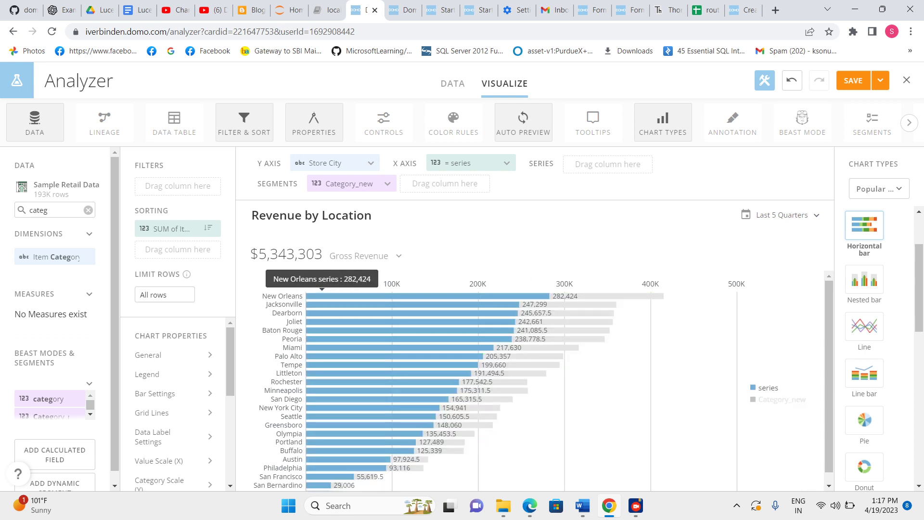